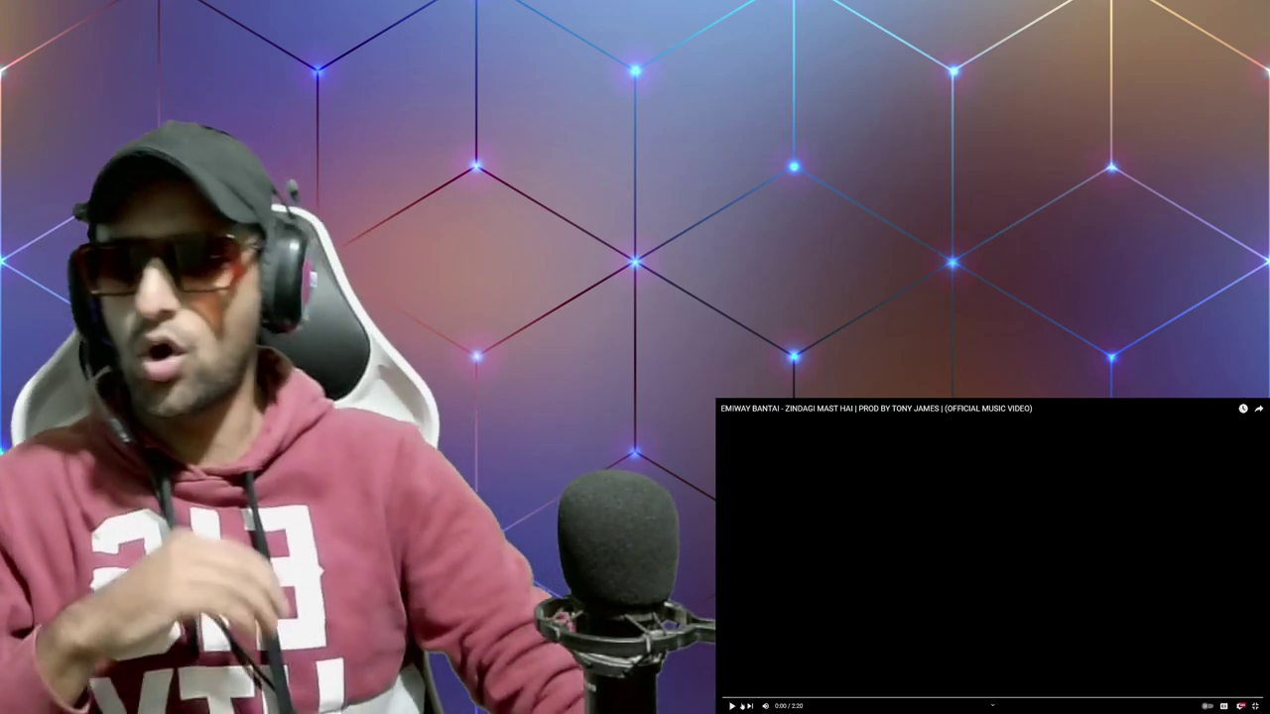
click(732, 706)
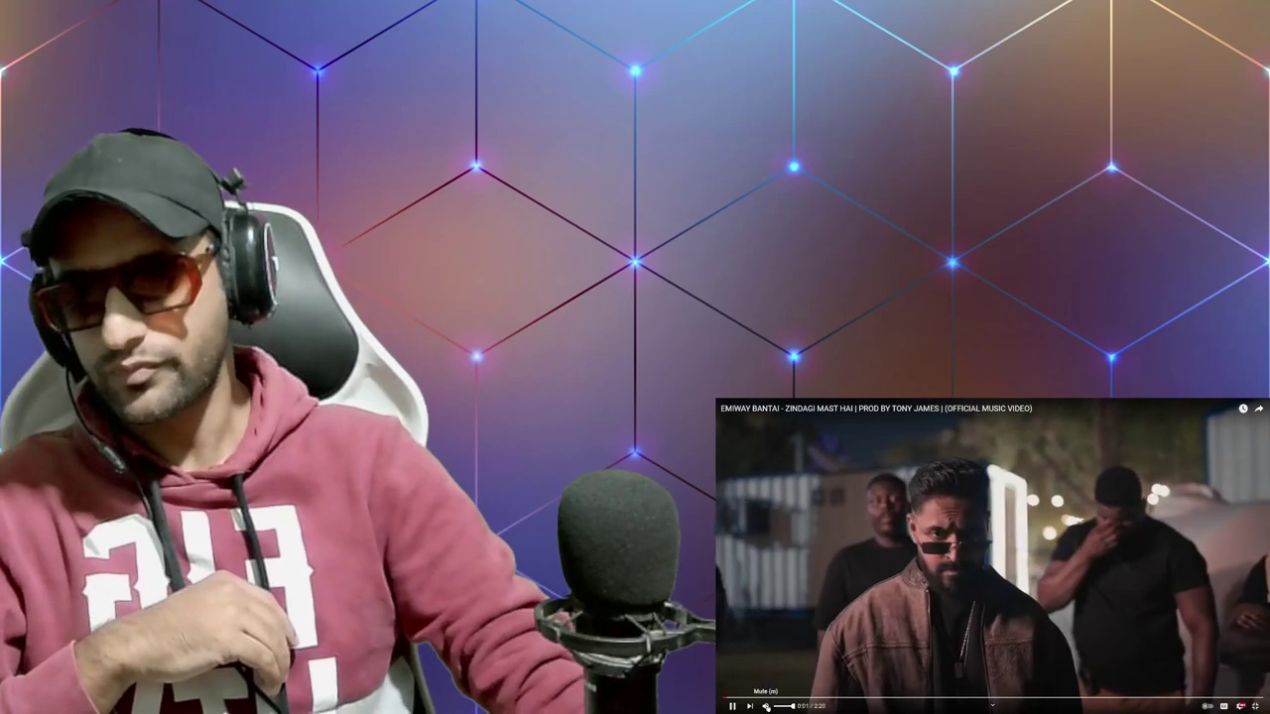